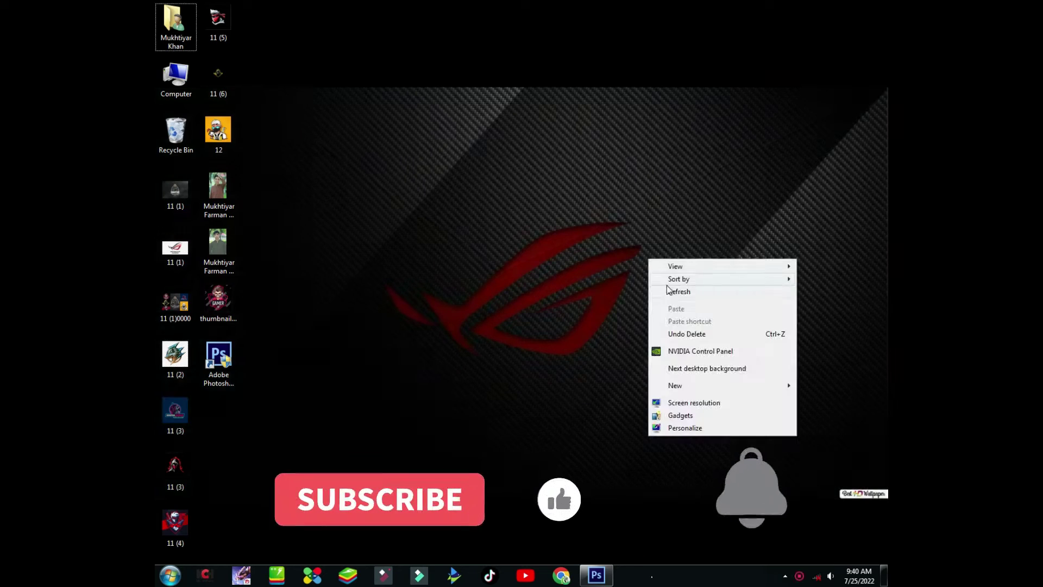
# Refresh the desktop twice from its right-click menu.
pyautogui.rightClick(654, 279)
pyautogui.click(667, 312)
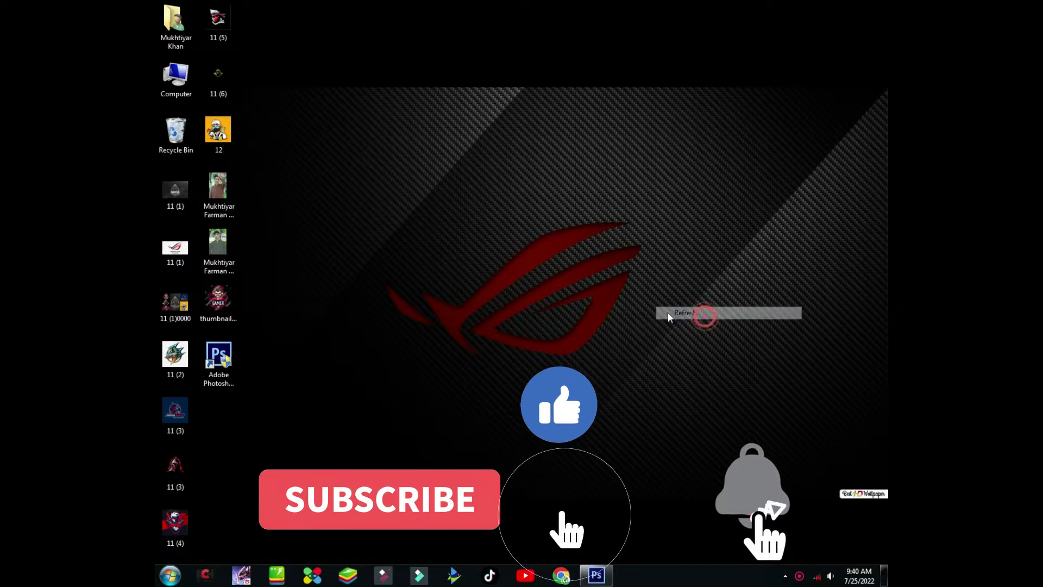
pyautogui.rightClick(667, 311)
pyautogui.click(706, 340)
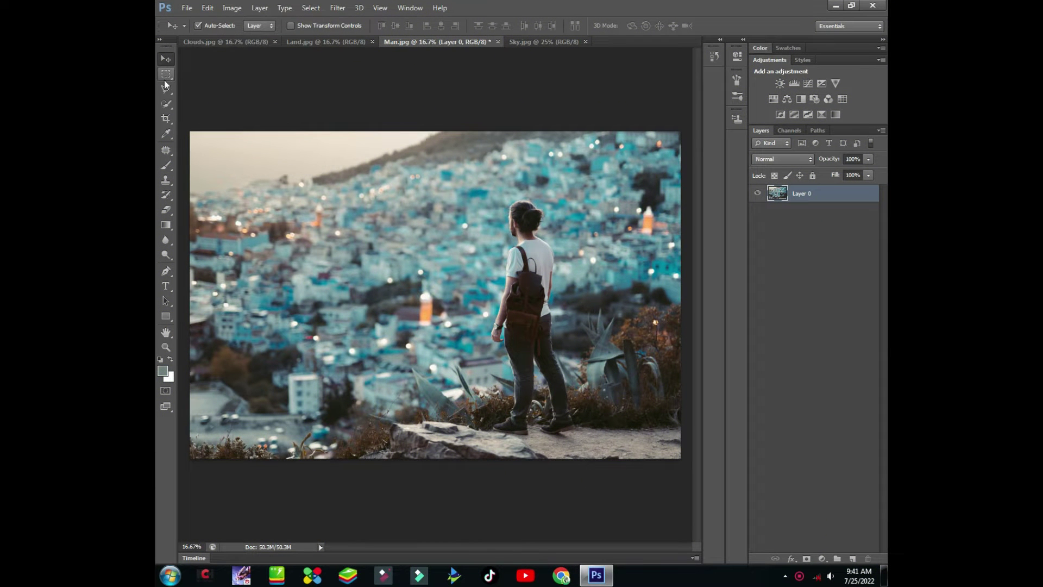
# Quick-select the man's shirt, backpack, arm and legs, using a 150 brush for the right ankle.
pyautogui.click(167, 105)
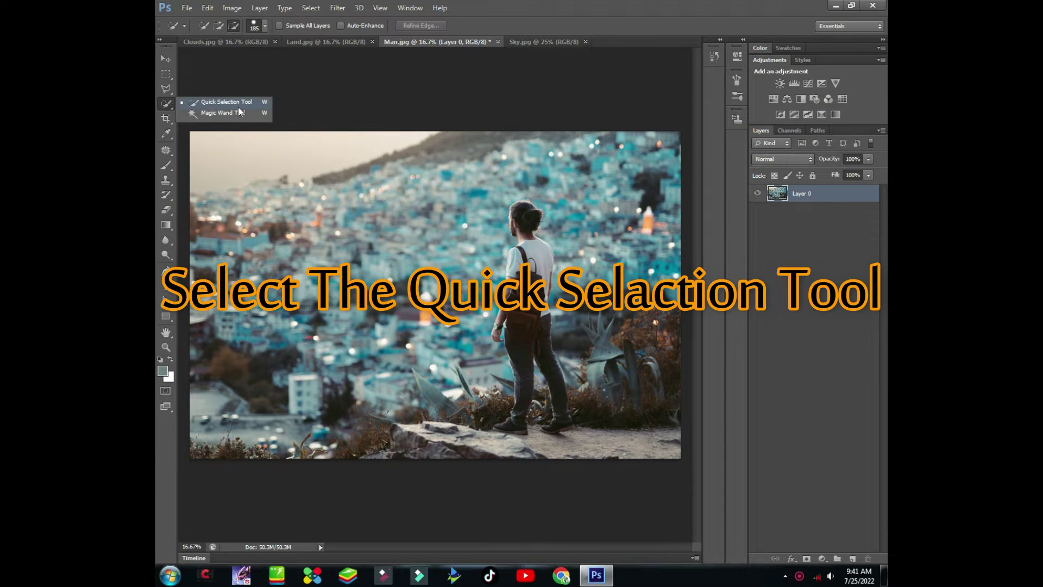
pyautogui.click(266, 105)
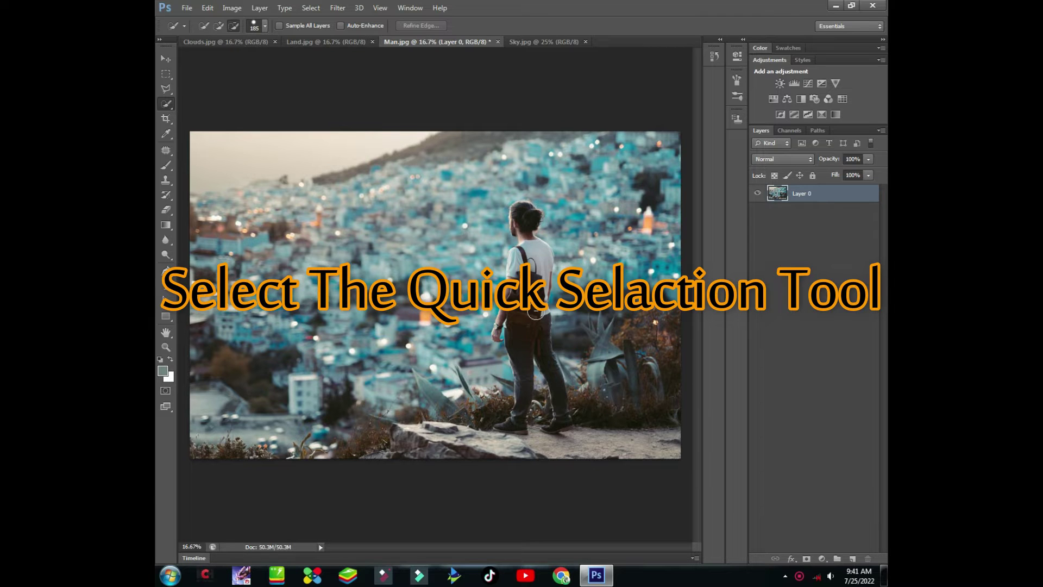
pyautogui.hotkey('ctrl', '+')
pyautogui.moveTo(457, 252); pyautogui.dragTo(444, 349)
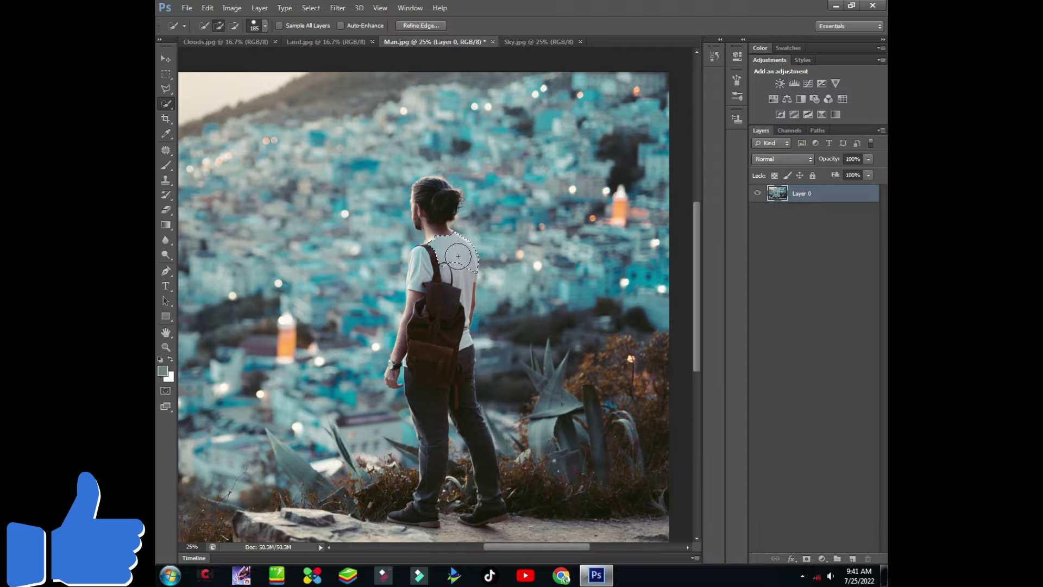
pyautogui.moveTo(444, 314); pyautogui.dragTo(427, 422)
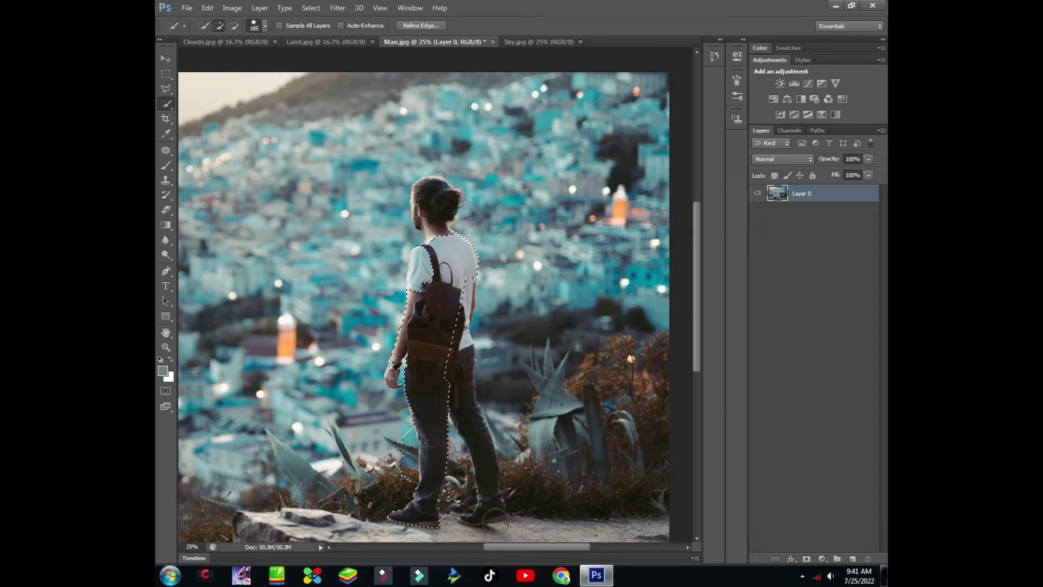
pyautogui.press('[')
pyautogui.press('[')
pyautogui.moveTo(486, 512); pyautogui.dragTo(489, 488)
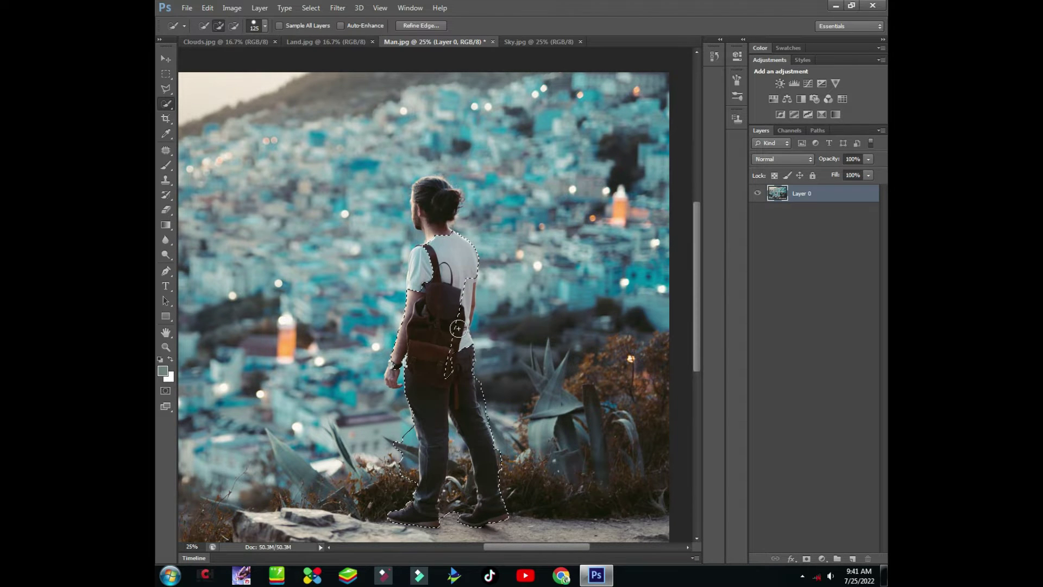
# Subtract the background beside the man's neck, then add back with a 25 brush.
pyautogui.scroll(3, 452, 217)
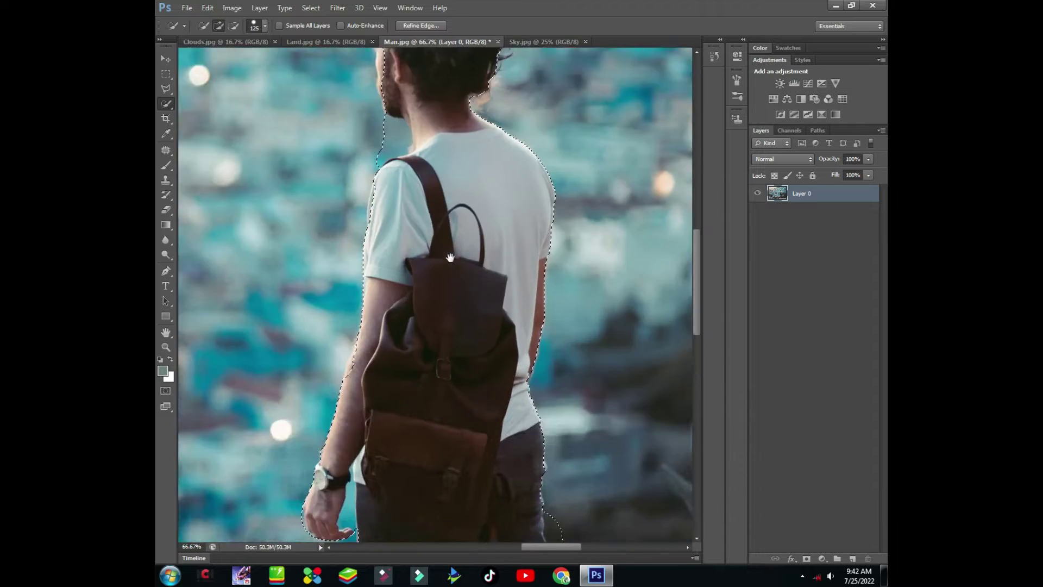
pyautogui.scroll(1, 453, 218)
pyautogui.press('[')
pyautogui.press('[')
pyautogui.press('[')
pyautogui.moveTo(298, 320); pyautogui.dragTo(349, 310)
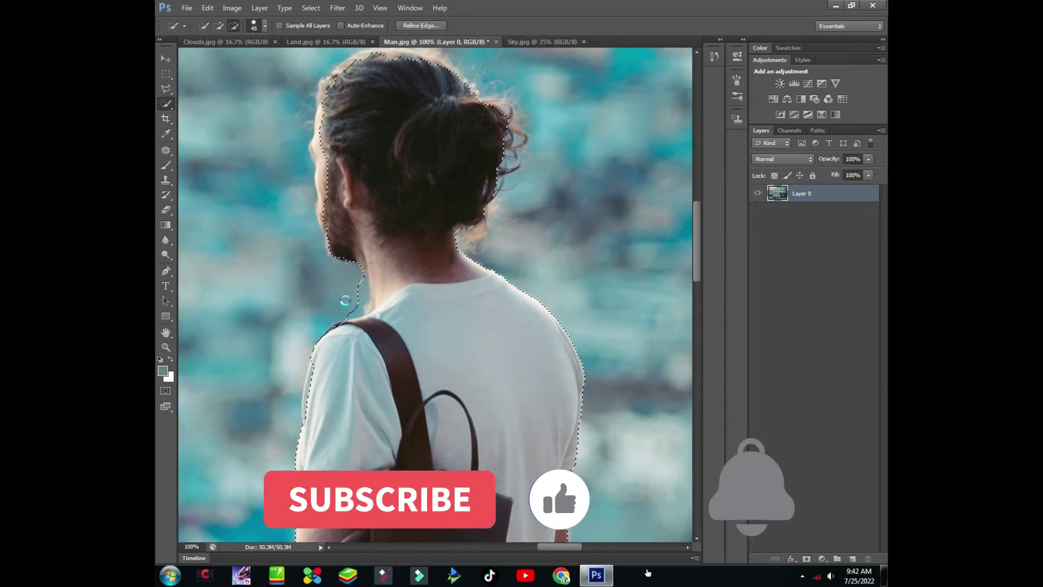
pyautogui.press('[')
pyautogui.press('[')
pyautogui.scroll(3, 342, 299)
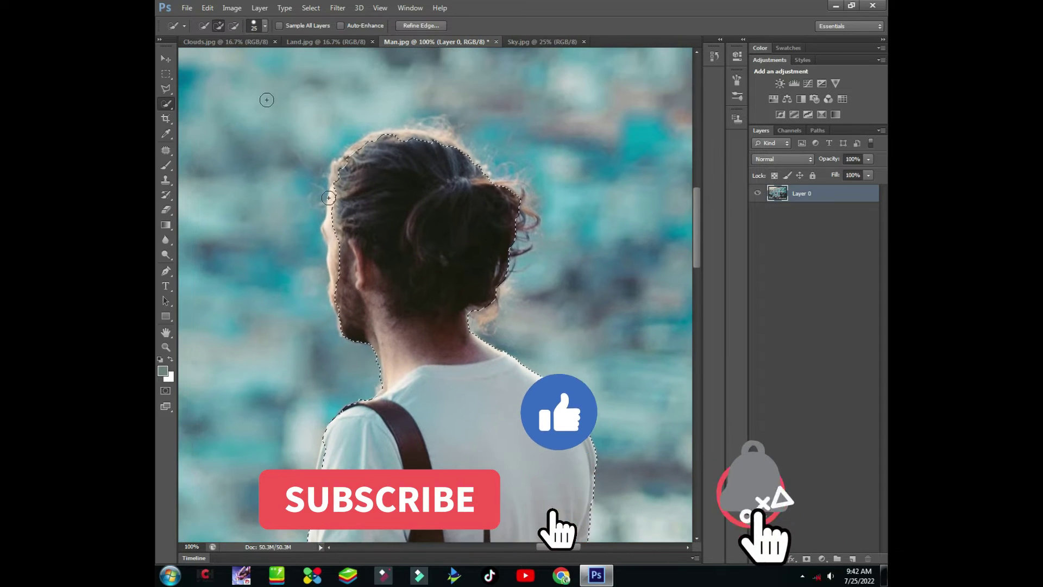
pyautogui.moveTo(336, 291); pyautogui.dragTo(294, 336)
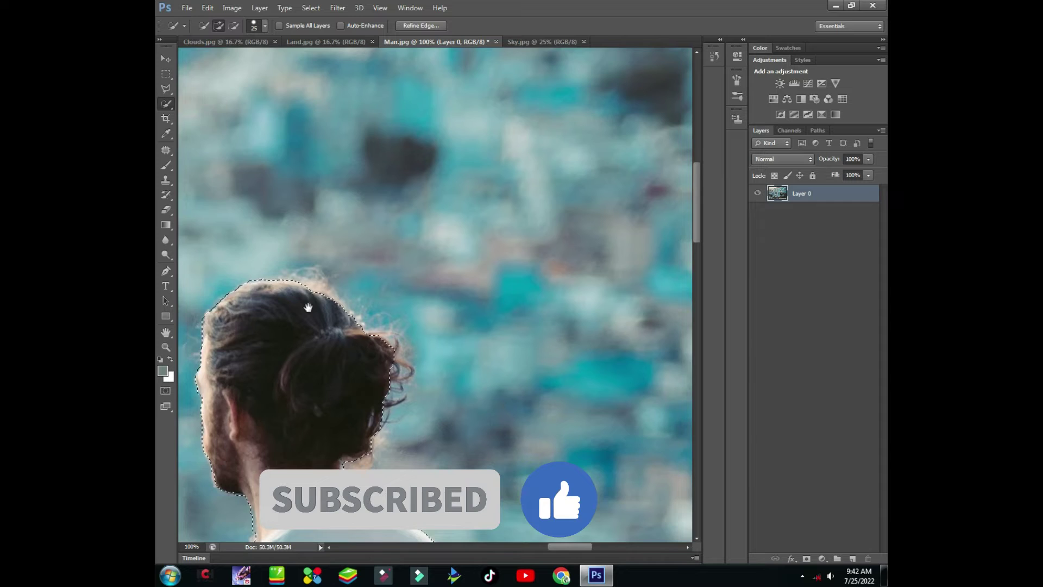
# Trim background off the left leg's edge using a 10 brush.
pyautogui.press('[')
pyautogui.press('[')
pyautogui.scroll(-3, 283, 347)
pyautogui.scroll(-5, 304, 358)
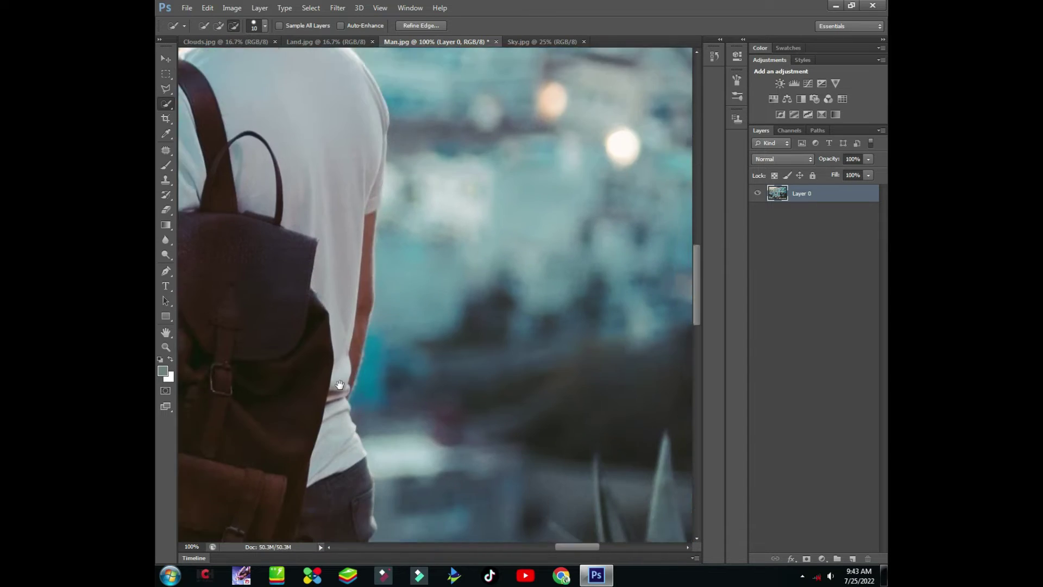
pyautogui.scroll(-5, 353, 304)
pyautogui.press(']')
pyautogui.press(']')
pyautogui.scroll(-2, 353, 260)
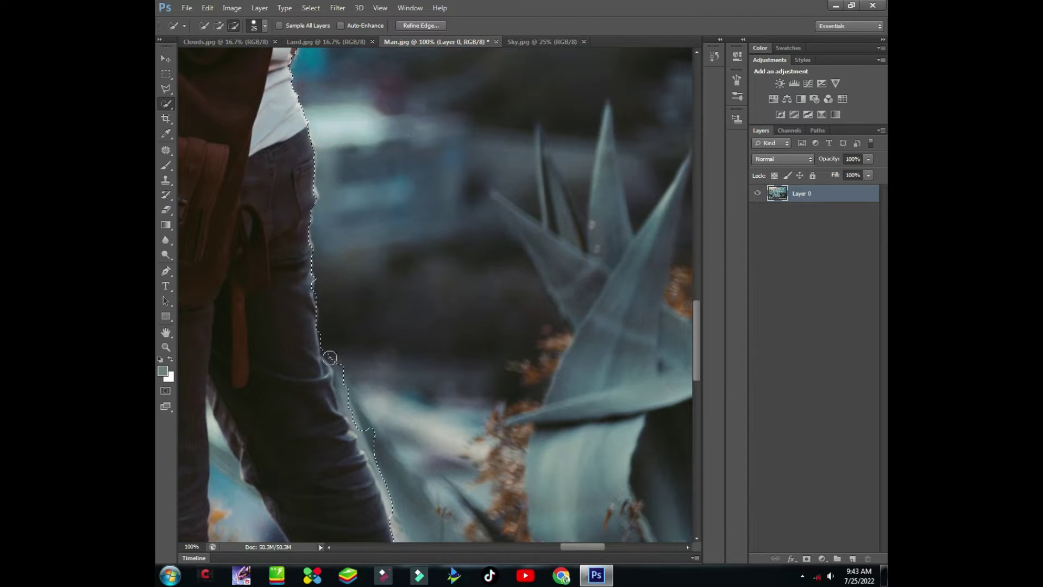
pyautogui.scroll(-3, 329, 357)
pyautogui.scroll(-2, 337, 348)
pyautogui.scroll(-3, 348, 326)
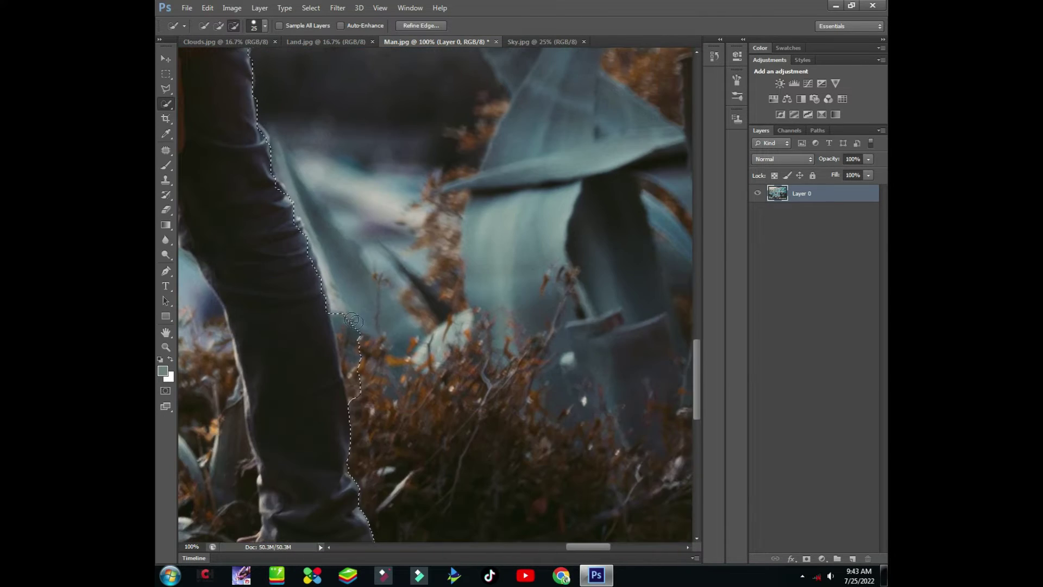
pyautogui.scroll(-5, 369, 407)
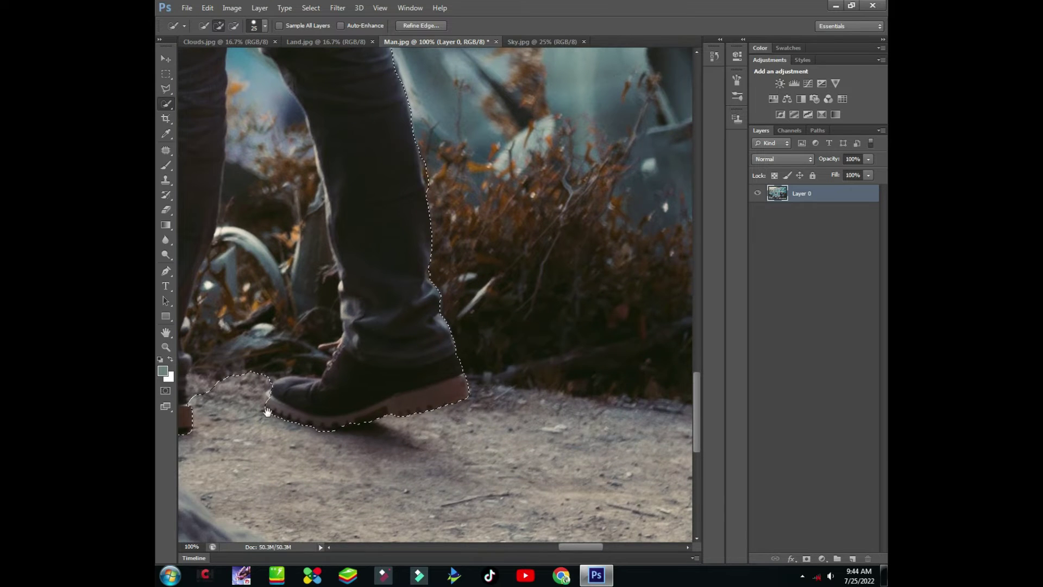
pyautogui.hscroll(-3, 309, 177)
pyautogui.scroll(5, 309, 139)
pyautogui.scroll(1, 308, 139)
pyautogui.press('[')
pyautogui.press('[')
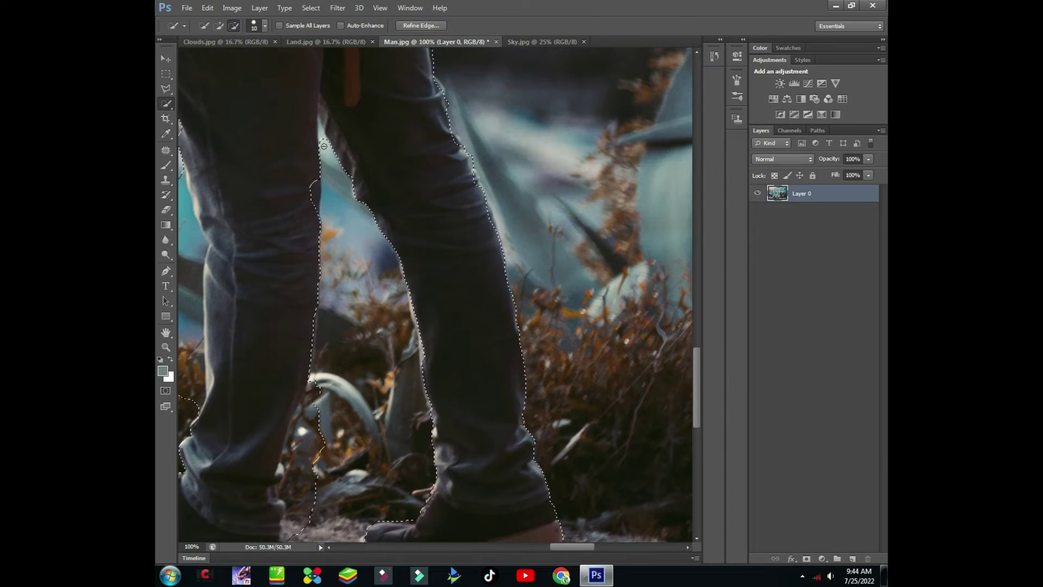
pyautogui.scroll(-3, 316, 300)
pyautogui.moveTo(302, 376); pyautogui.dragTo(294, 333)
# Refine the legs and boots with brushes of 30, 125 and 35, ending at 6.
pyautogui.press(']')
pyautogui.press(']')
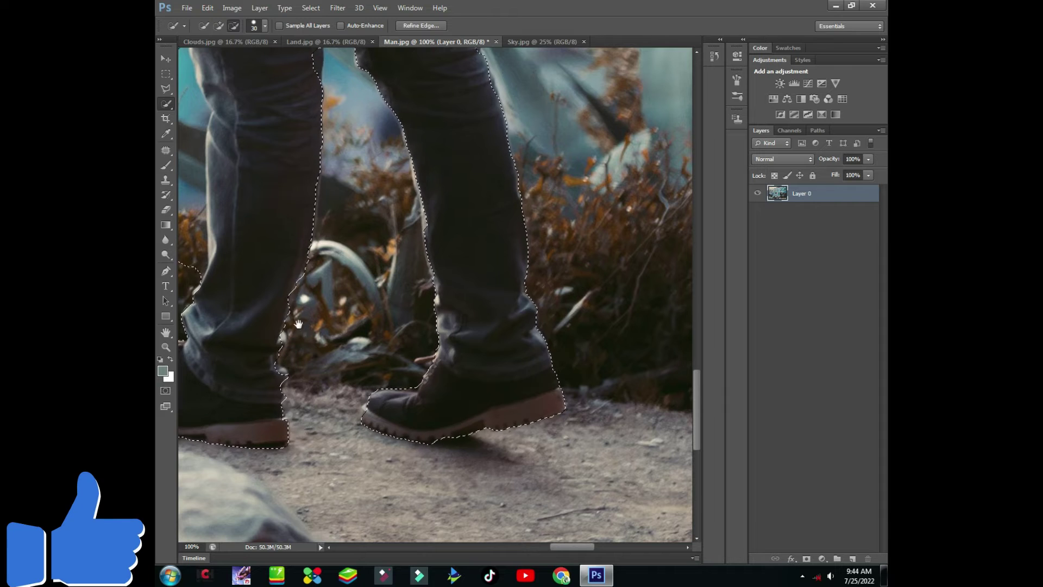
pyautogui.scroll(5, 304, 304)
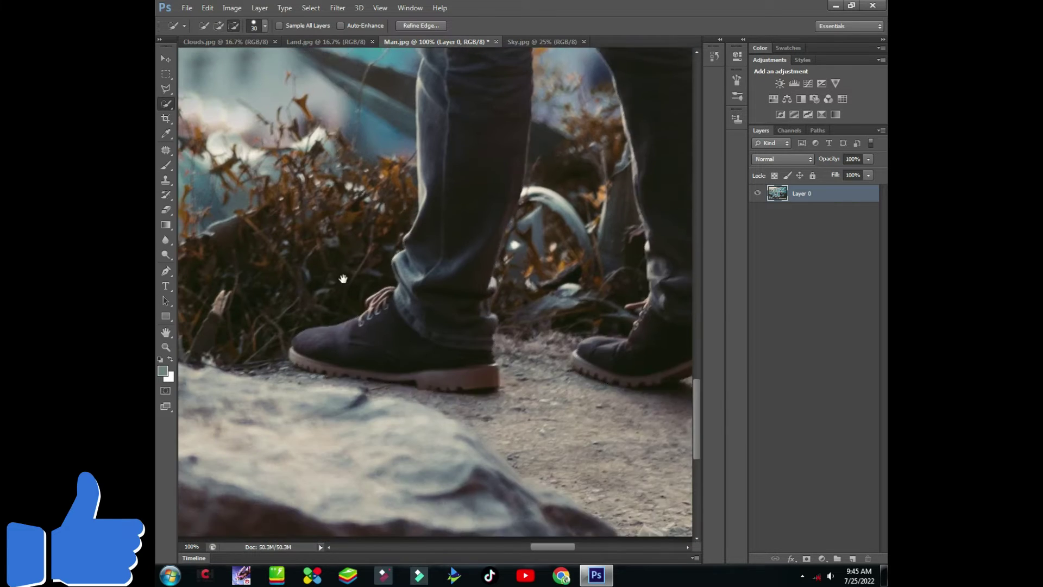
pyautogui.scroll(-5, 348, 283)
pyautogui.moveTo(342, 316); pyautogui.dragTo(357, 371)
pyautogui.press(']')
pyautogui.press(']')
pyautogui.press(']')
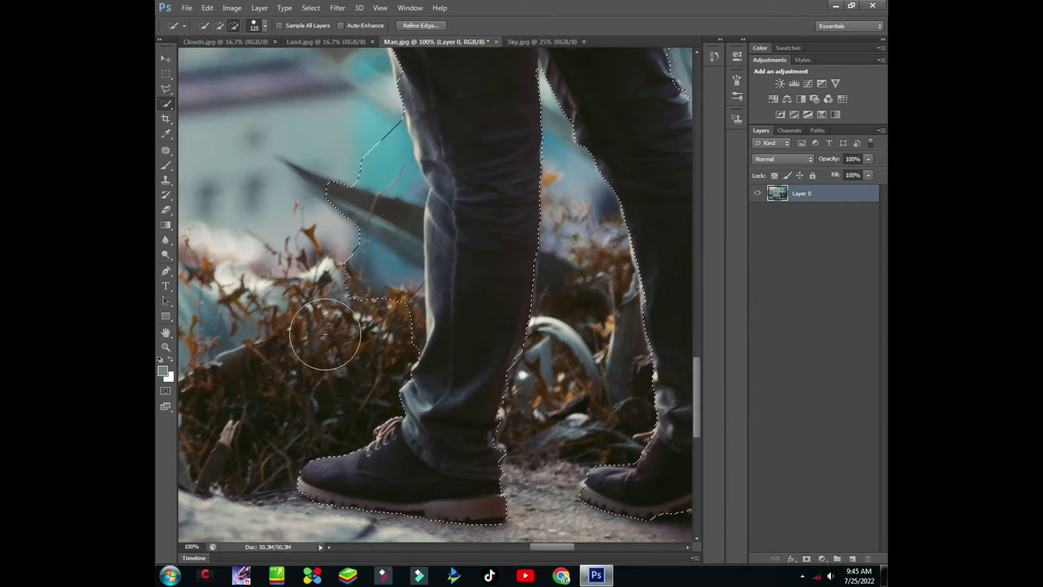
pyautogui.scroll(2, 380, 245)
pyautogui.scroll(3, 401, 321)
pyautogui.scroll(-3, 402, 320)
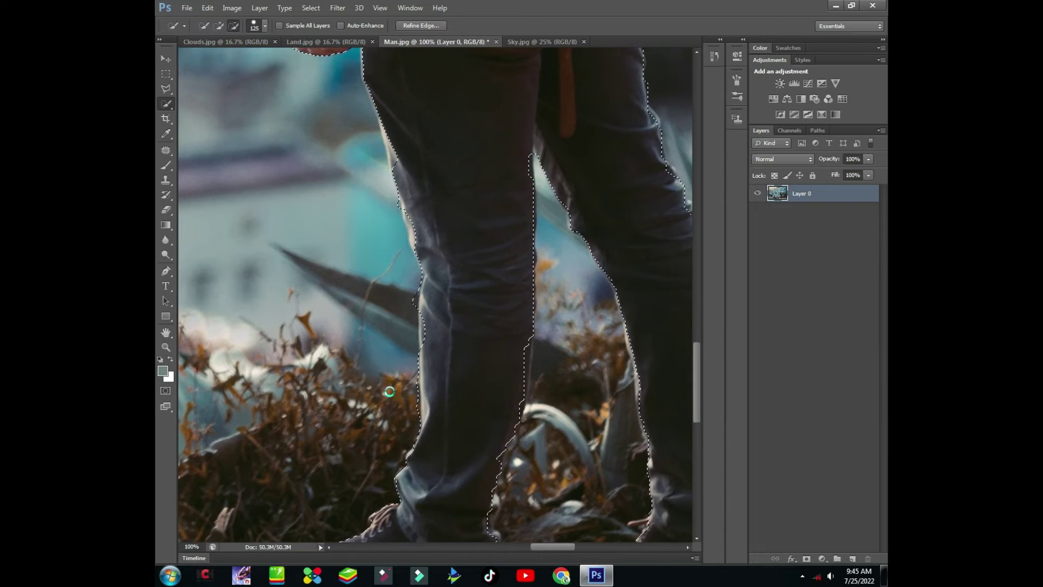
pyautogui.scroll(1, 401, 321)
pyautogui.press('[')
pyautogui.press('[')
pyautogui.press('[')
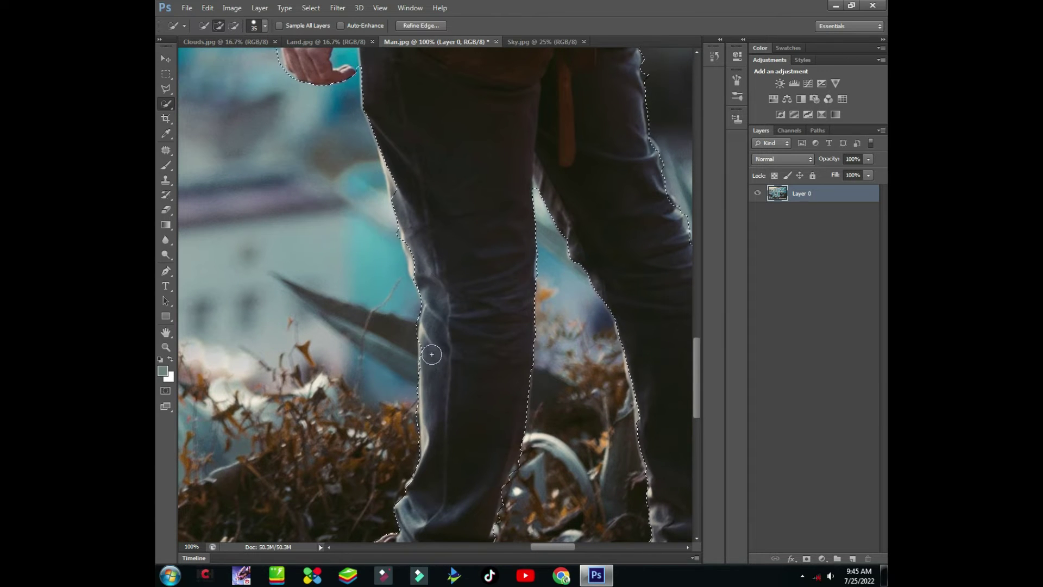
pyautogui.scroll(2, 428, 353)
pyautogui.press('[')
pyautogui.press('[')
pyautogui.press('[')
# Touch up the selection between arm and body, the arm-bag gap, and around the head and shoulder.
pyautogui.scroll(4, 334, 252)
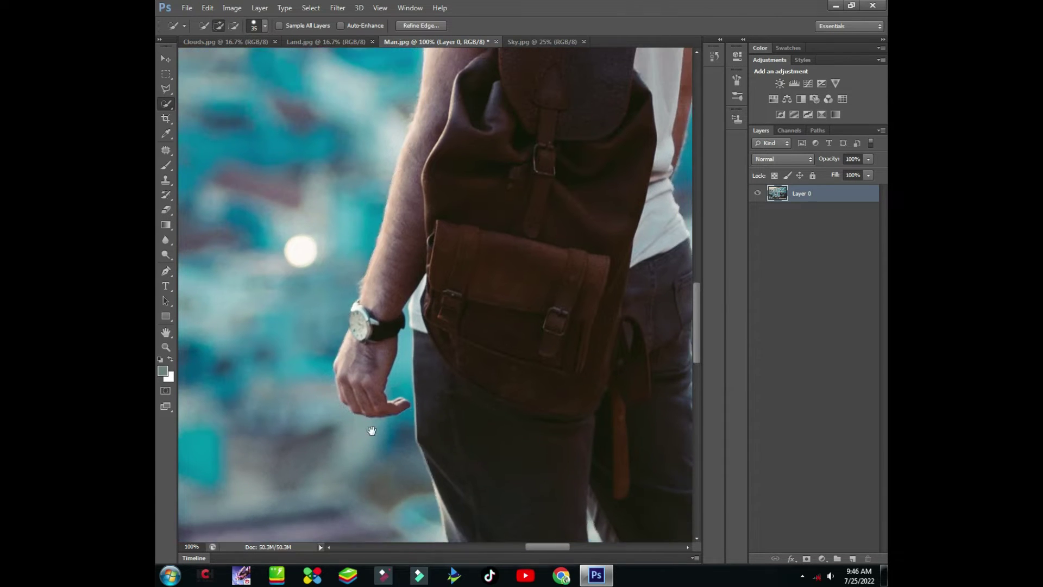
pyautogui.press(']')
pyautogui.moveTo(403, 363); pyautogui.dragTo(407, 400)
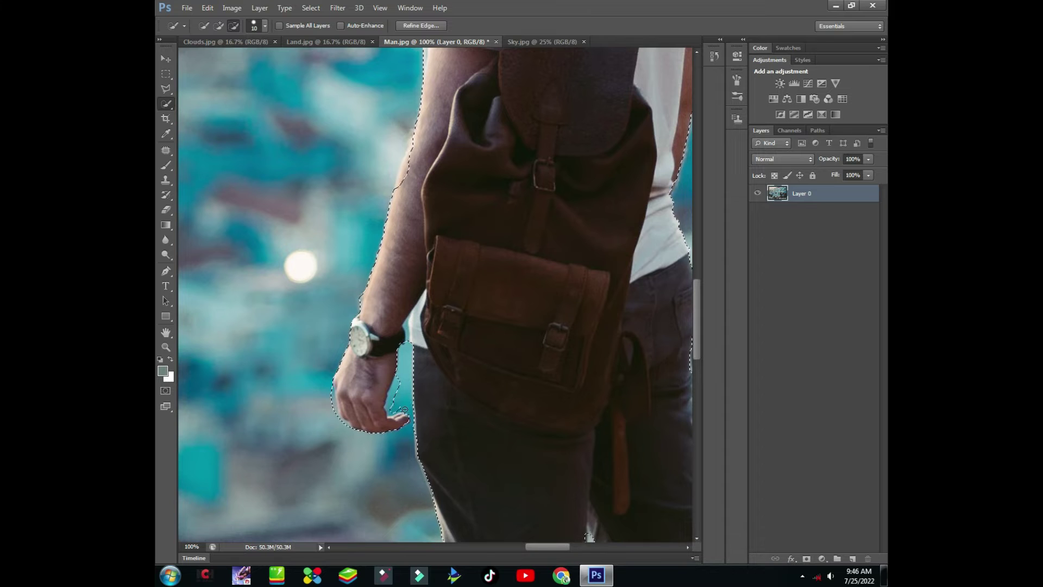
pyautogui.moveTo(407, 343); pyautogui.dragTo(434, 295)
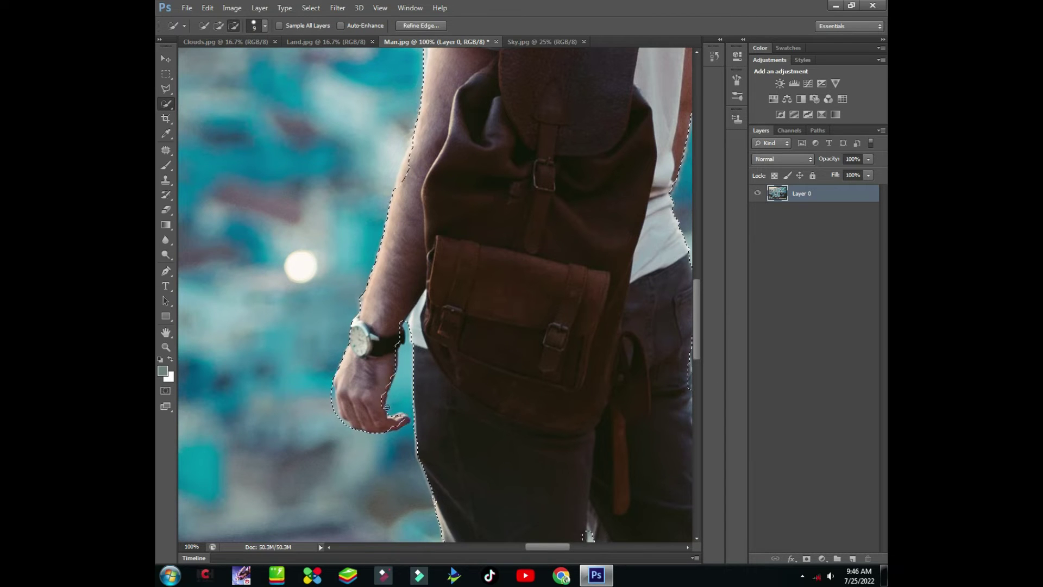
pyautogui.moveTo(362, 391); pyautogui.dragTo(376, 426)
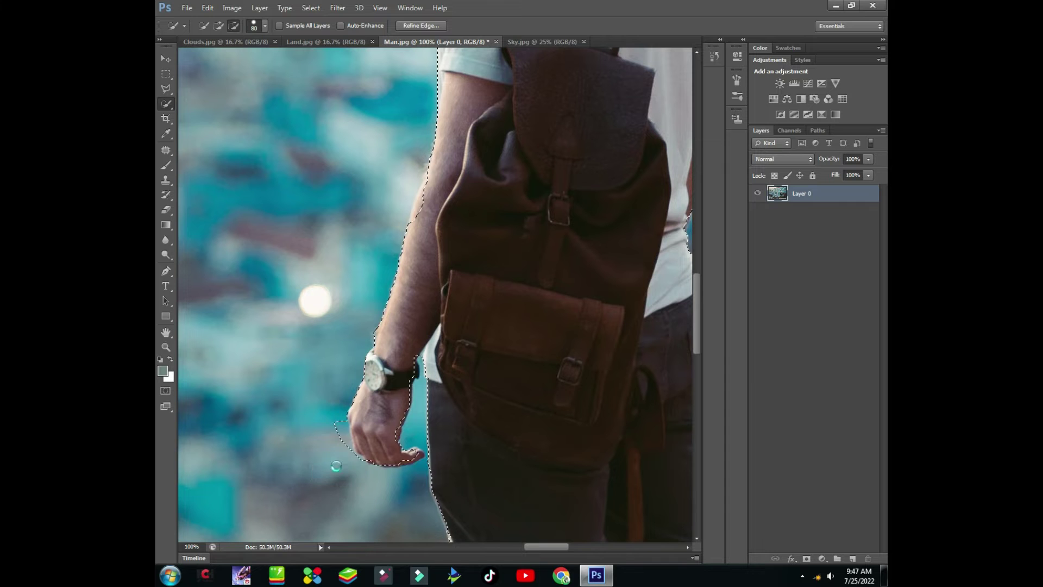
pyautogui.press('[')
pyautogui.press('[')
pyautogui.press('[')
pyautogui.moveTo(376, 197); pyautogui.dragTo(360, 344)
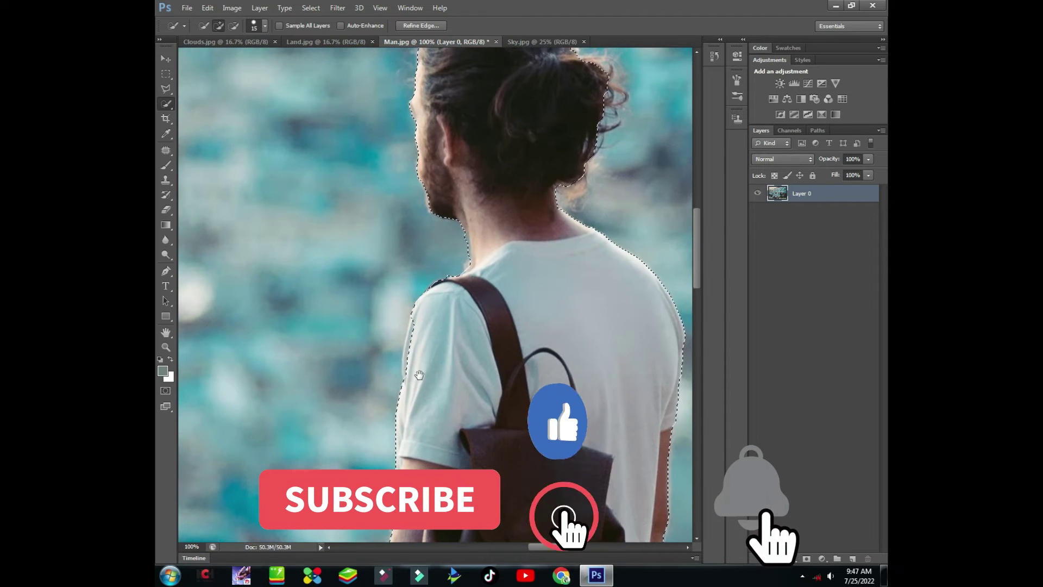
pyautogui.moveTo(462, 60); pyautogui.dragTo(434, 302)
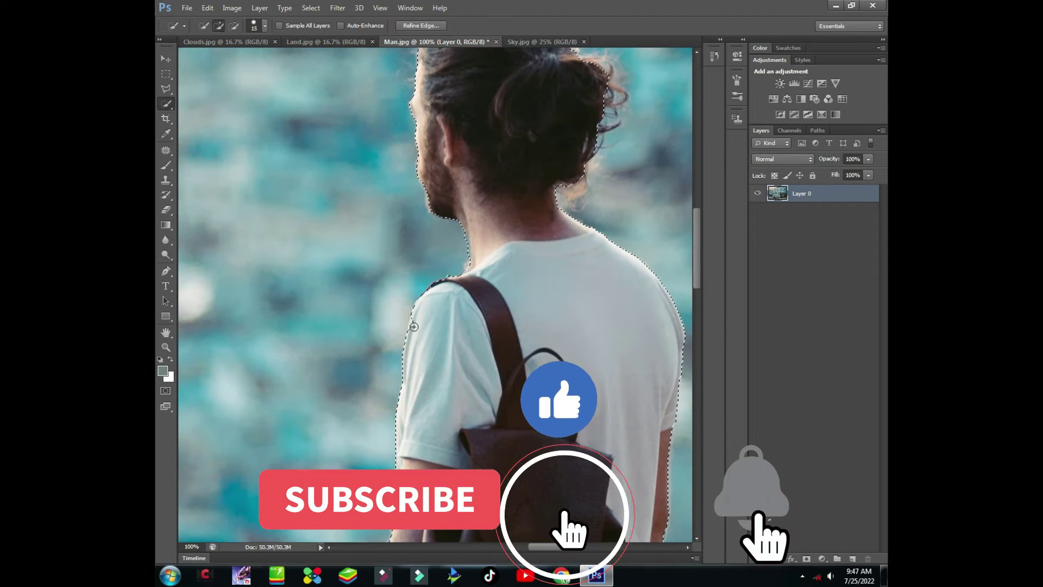
pyautogui.press(']')
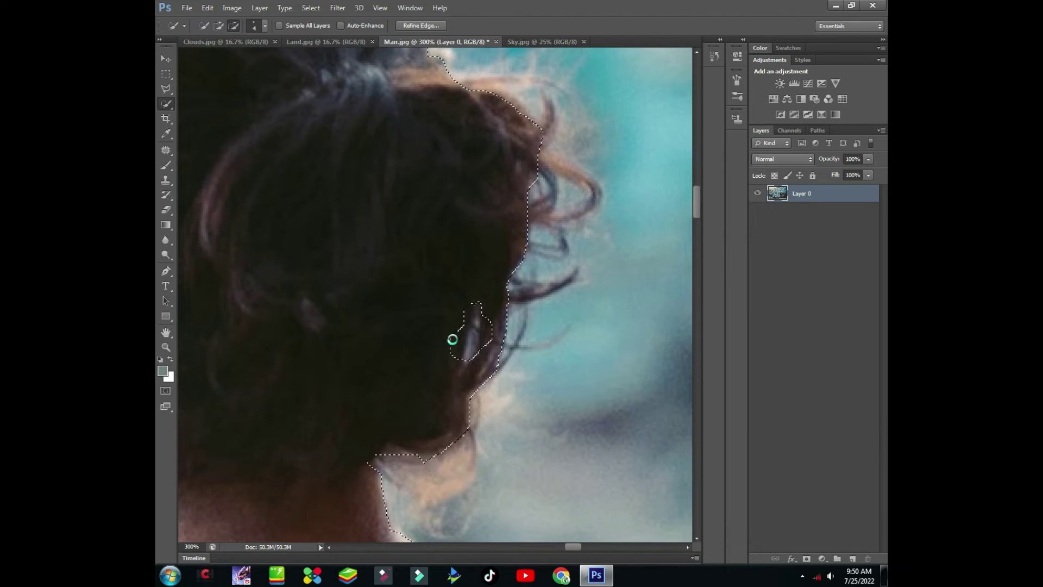
pyautogui.hotkey('ctrl', '-')
# Drag the selected man with the Move tool into the Land.jpg hillside image.
pyautogui.press('v')
pyautogui.hotkey('ctrl', '-')
pyautogui.hotkey('ctrl', '-')
pyautogui.hotkey('ctrl', '-')
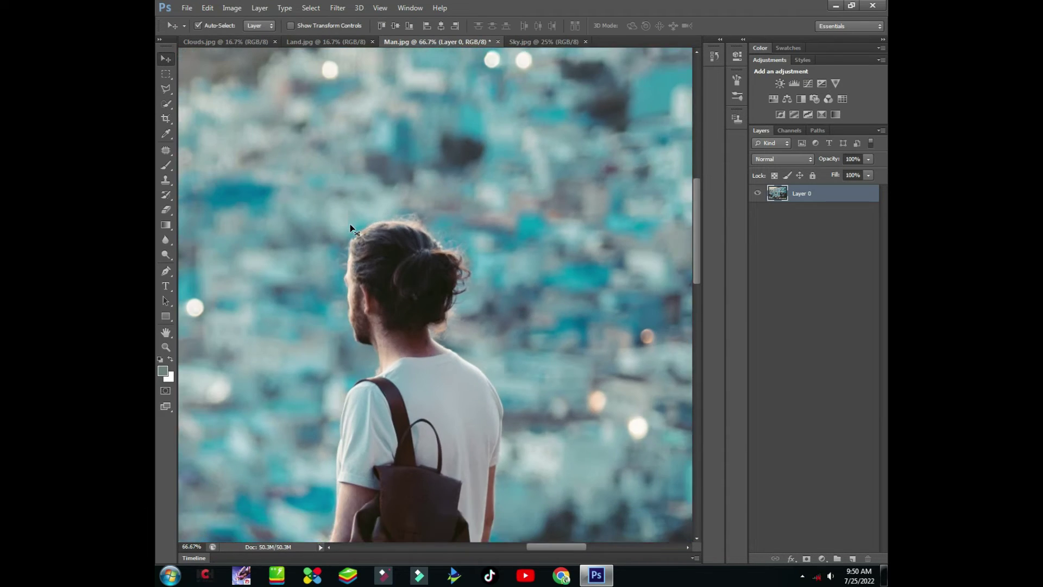
pyautogui.hotkey('ctrl', '-')
pyautogui.hotkey('ctrl', '-')
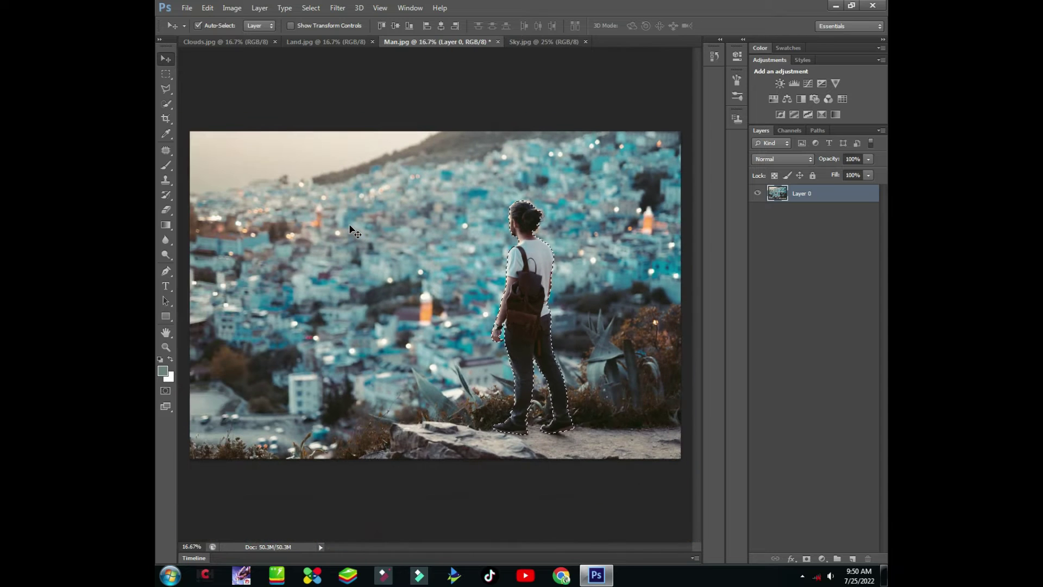
pyautogui.moveTo(519, 273); pyautogui.dragTo(324, 52)
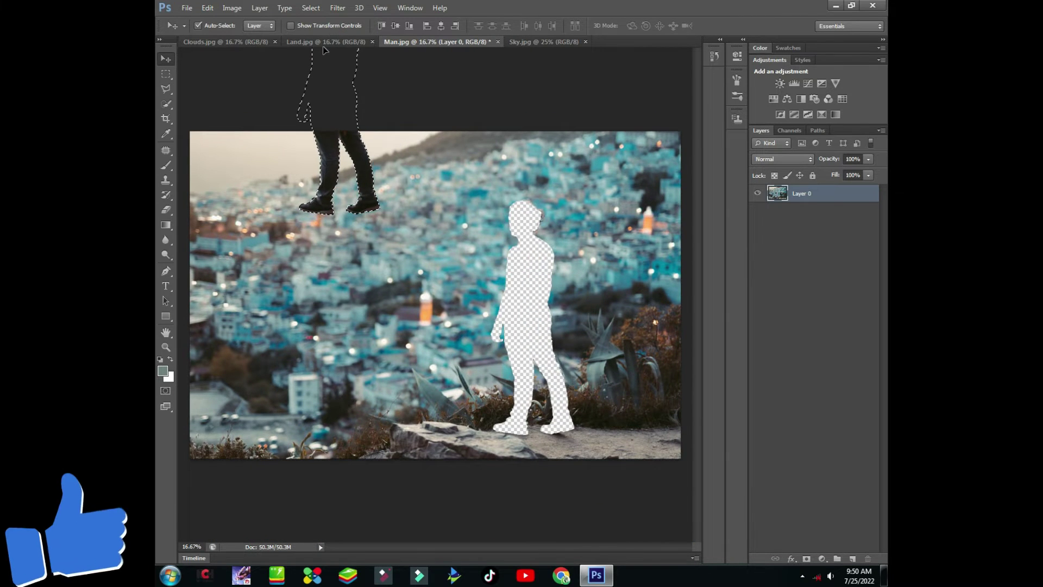
pyautogui.moveTo(324, 50); pyautogui.dragTo(395, 296)
pyautogui.moveTo(376, 344); pyautogui.dragTo(359, 232)
# Scale the man to about 58.88% and set him on the grassy ledge.
pyautogui.hotkey('ctrl', 't')
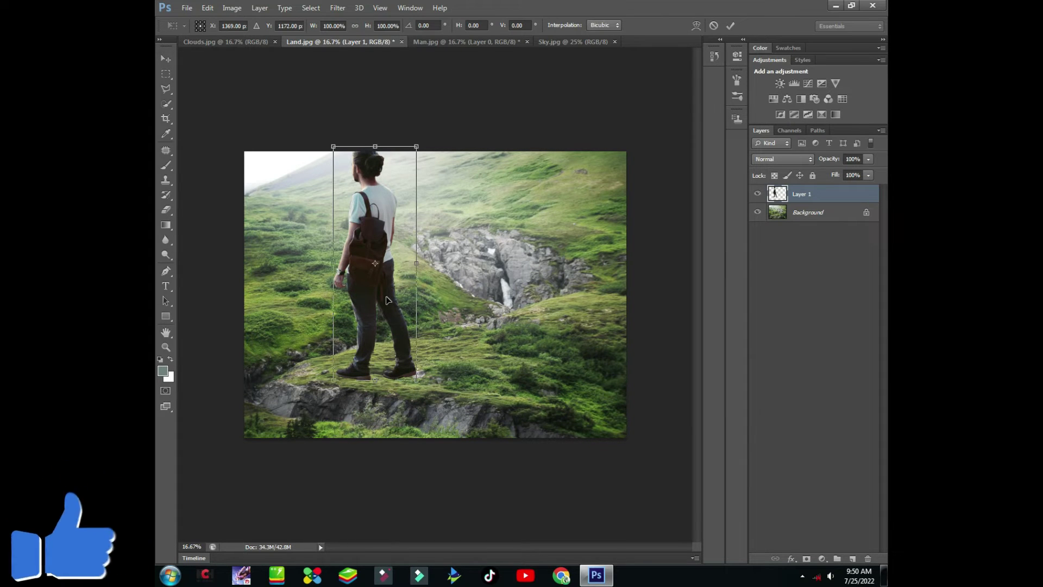
pyautogui.moveTo(407, 371)
pyautogui.mouseDown()
pyautogui.moveTo(390, 323)
pyautogui.moveTo(380, 368)
pyautogui.mouseUp()
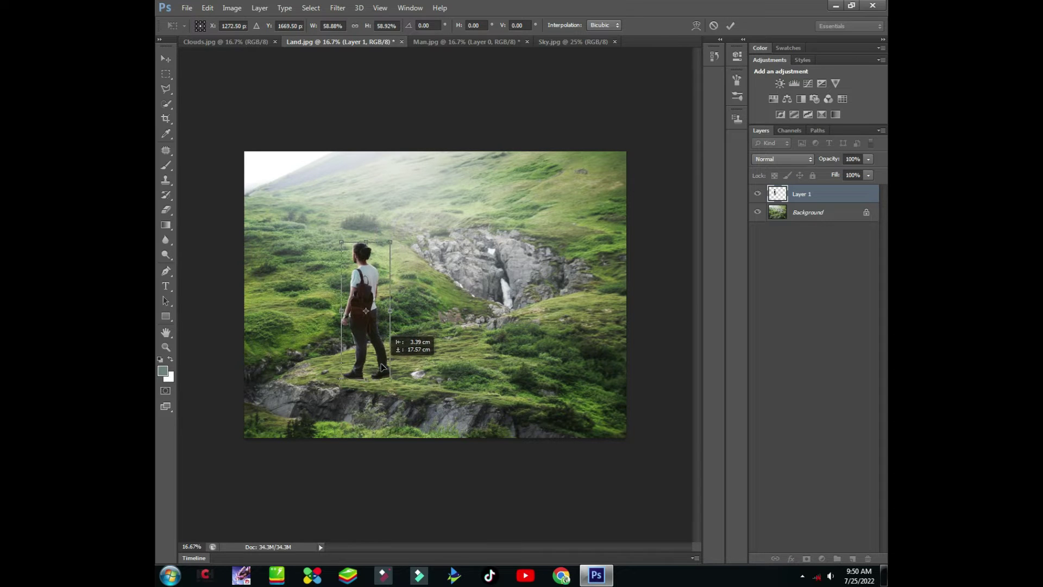
pyautogui.press('Return')
# Zoom in on the man's shoes and switch to the Brush tool.
pyautogui.scroll(1, 381, 379)
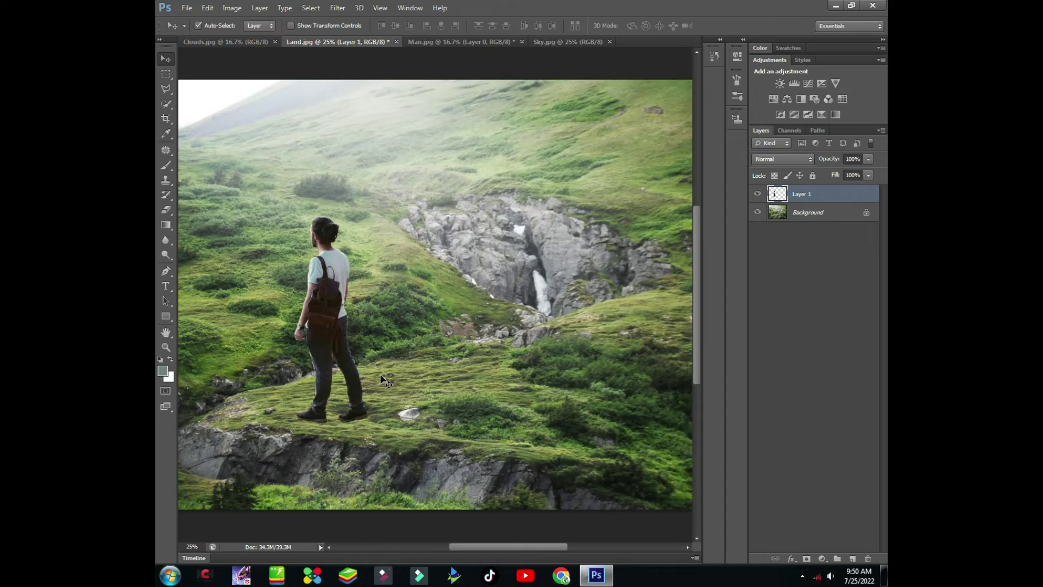
pyautogui.scroll(2, 379, 362)
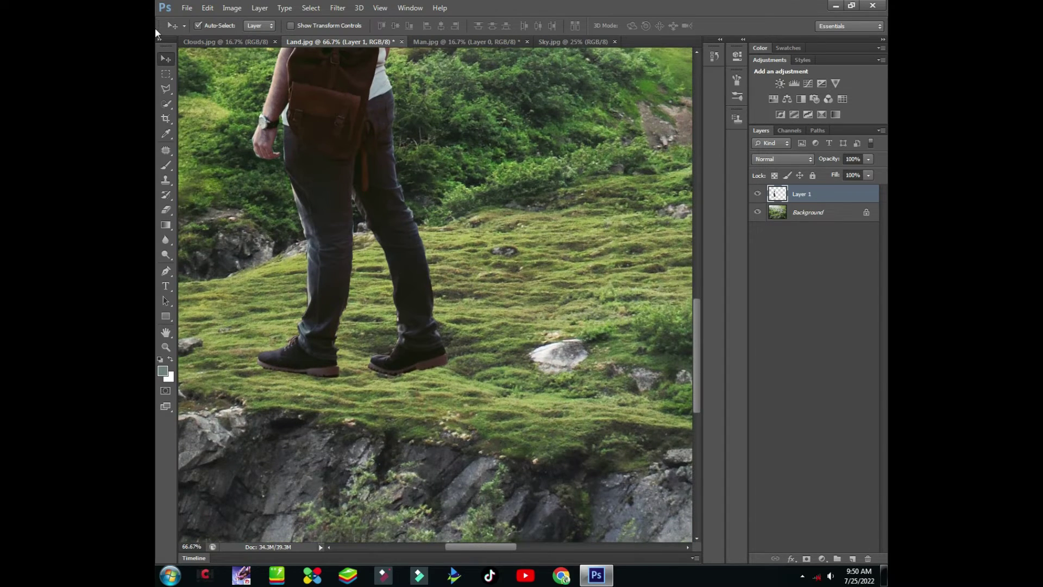
pyautogui.scroll(2, 375, 354)
pyautogui.moveTo(374, 353)
pyautogui.mouseDown()
pyautogui.moveTo(408, 314)
pyautogui.moveTo(473, 284)
pyautogui.mouseUp()
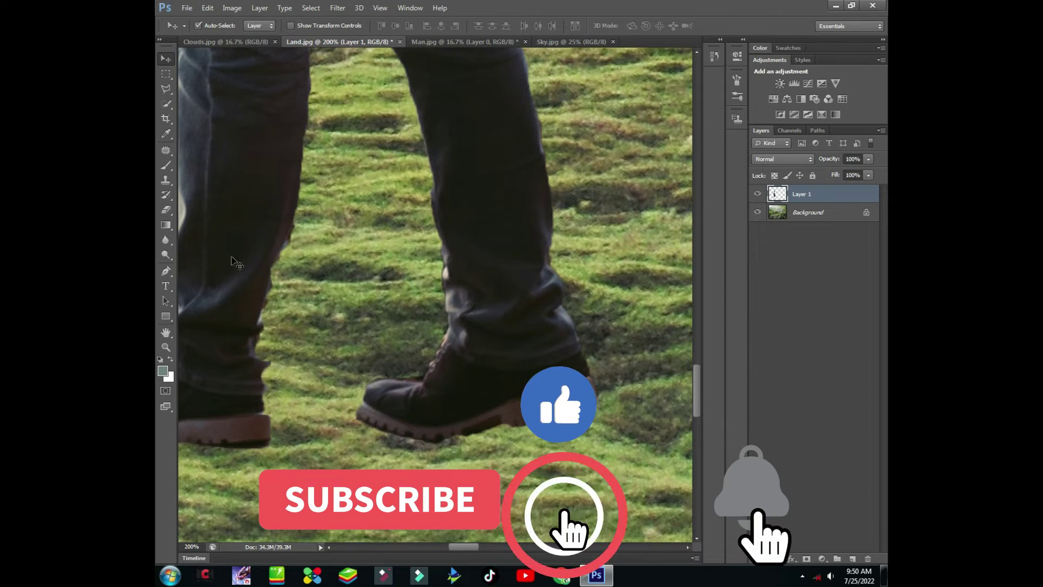
pyautogui.rightClick(165, 165)
pyautogui.click(201, 162)
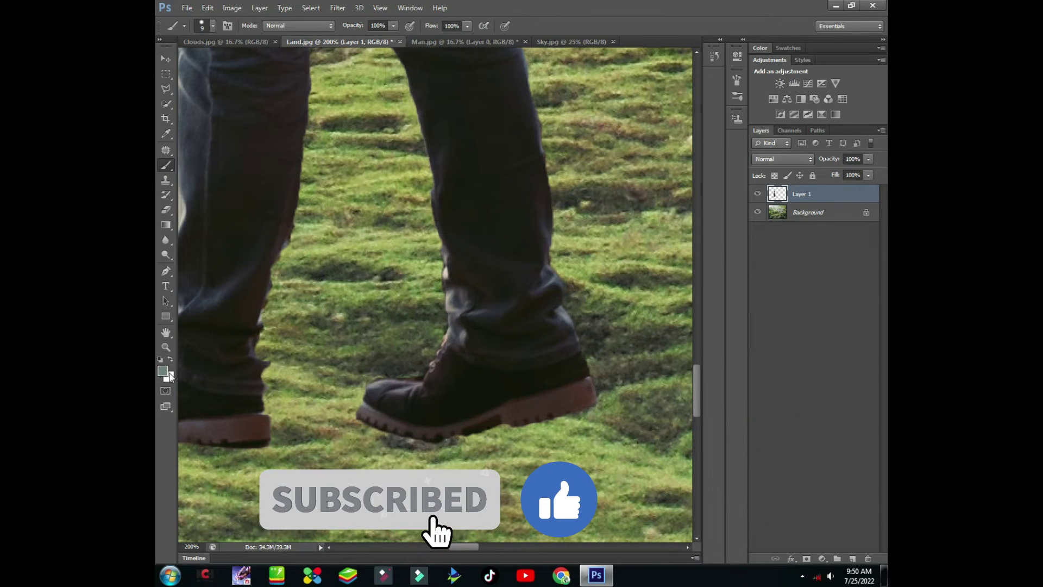
# Set the foreground colour to black 000000, undo the test stroke, and lower brush opacity to 50%.
pyautogui.click(163, 370)
pyautogui.click(632, 221)
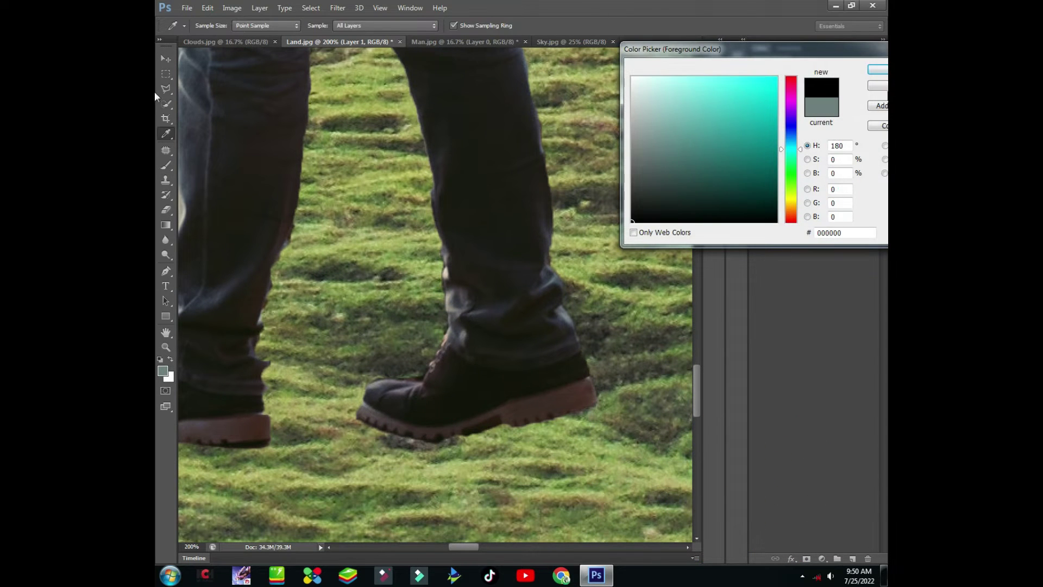
pyautogui.click(877, 72)
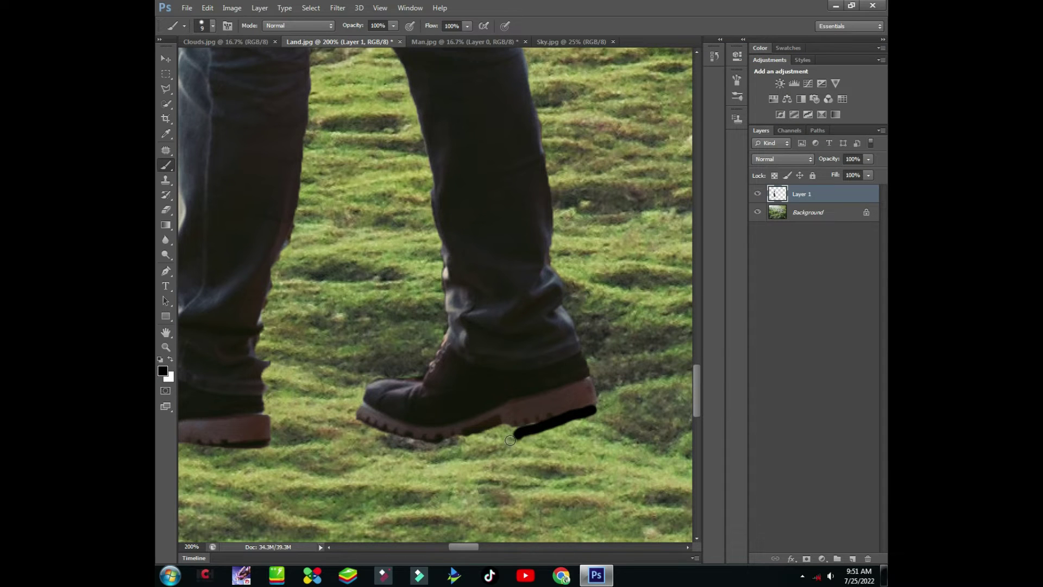
pyautogui.hotkey('ctrl', 'z')
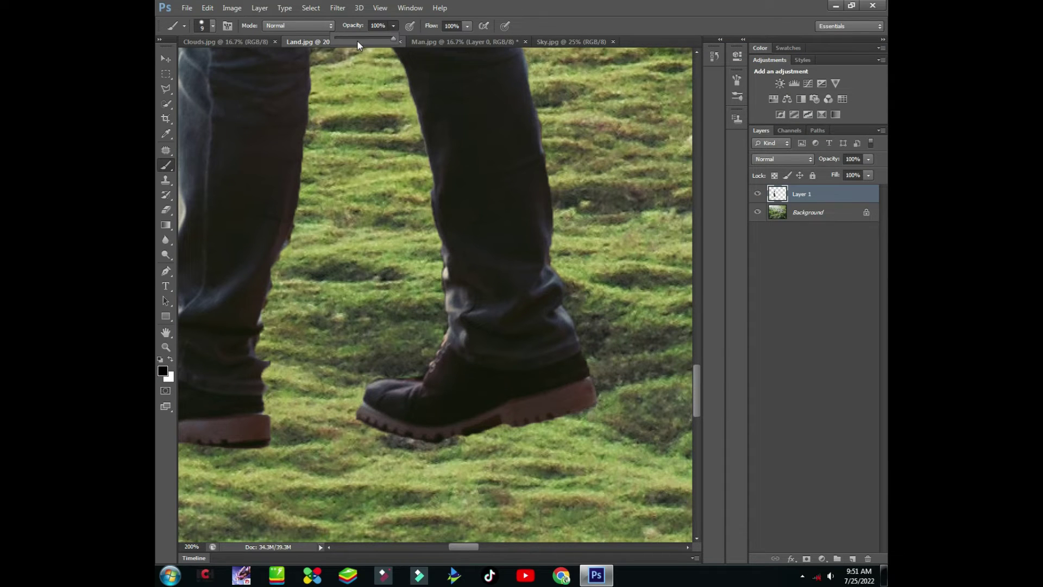
pyautogui.click(377, 26)
pyautogui.write('3')
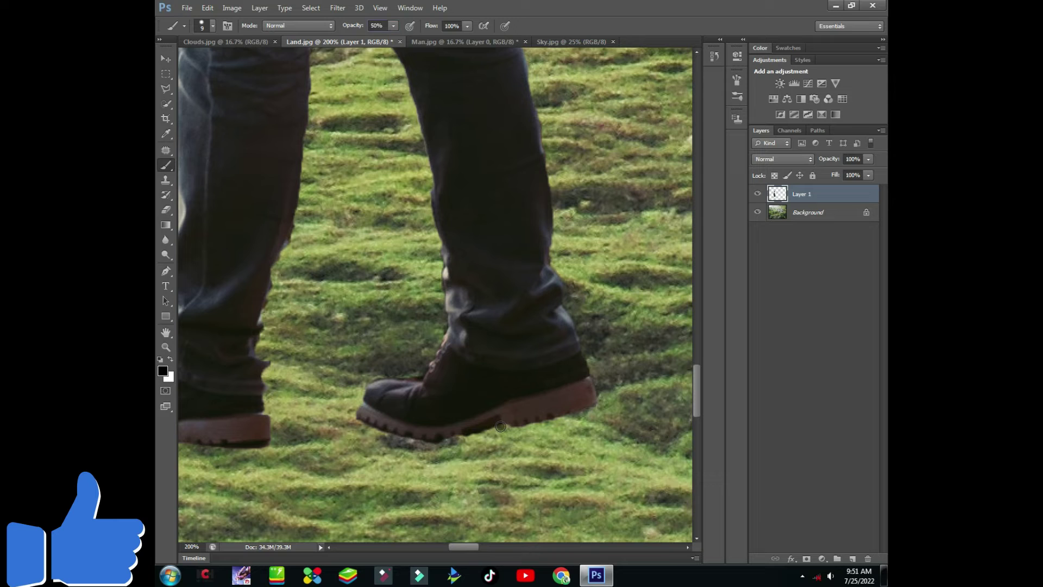
# Paint soft 50% black shadows under the forward and back boot soles.
pyautogui.moveTo(456, 439); pyautogui.dragTo(363, 424)
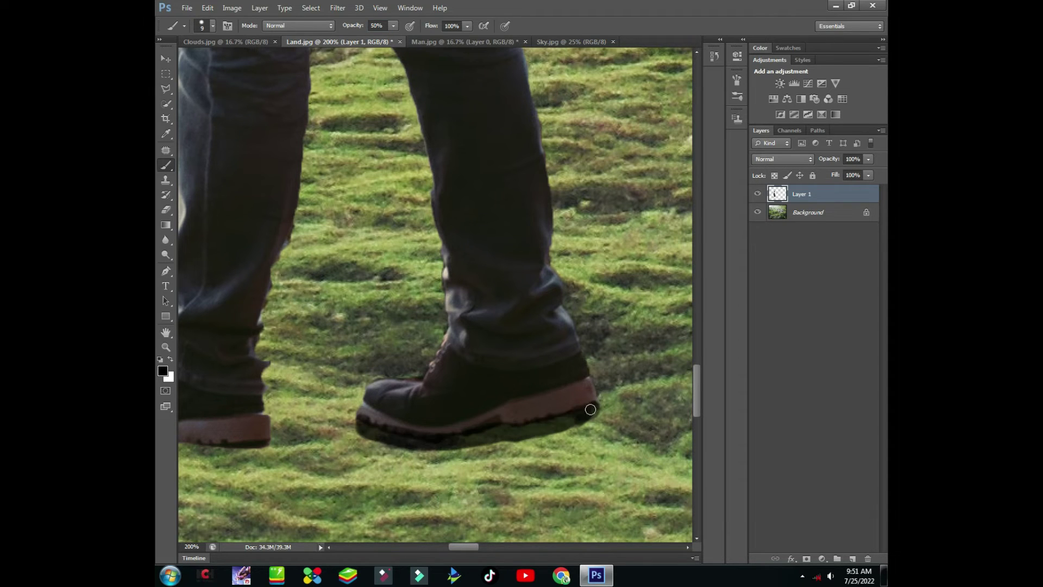
pyautogui.hscroll(-5, 515, 416)
pyautogui.moveTo(394, 406); pyautogui.dragTo(509, 414)
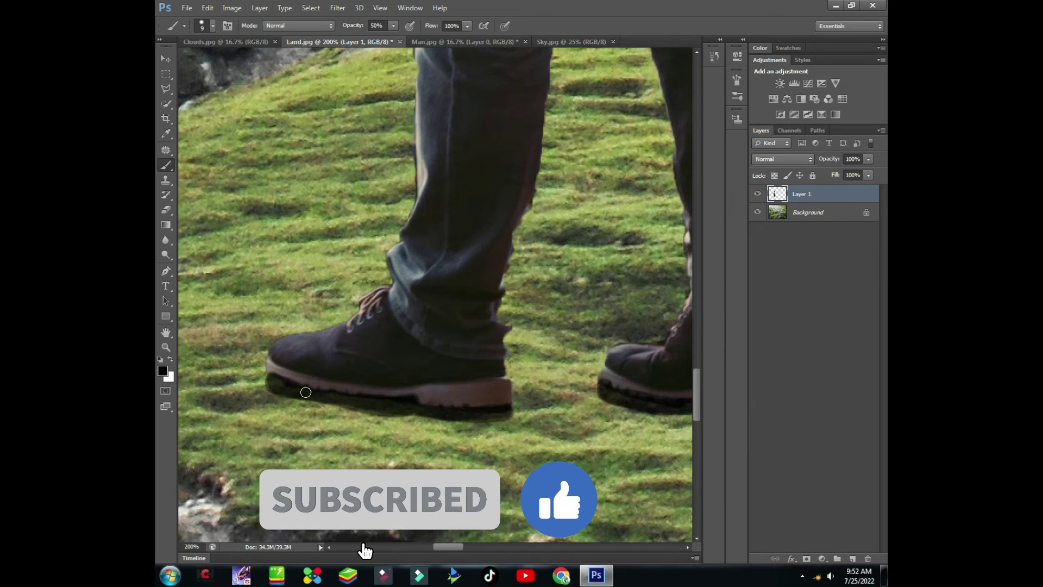
pyautogui.scroll(-5, 402, 397)
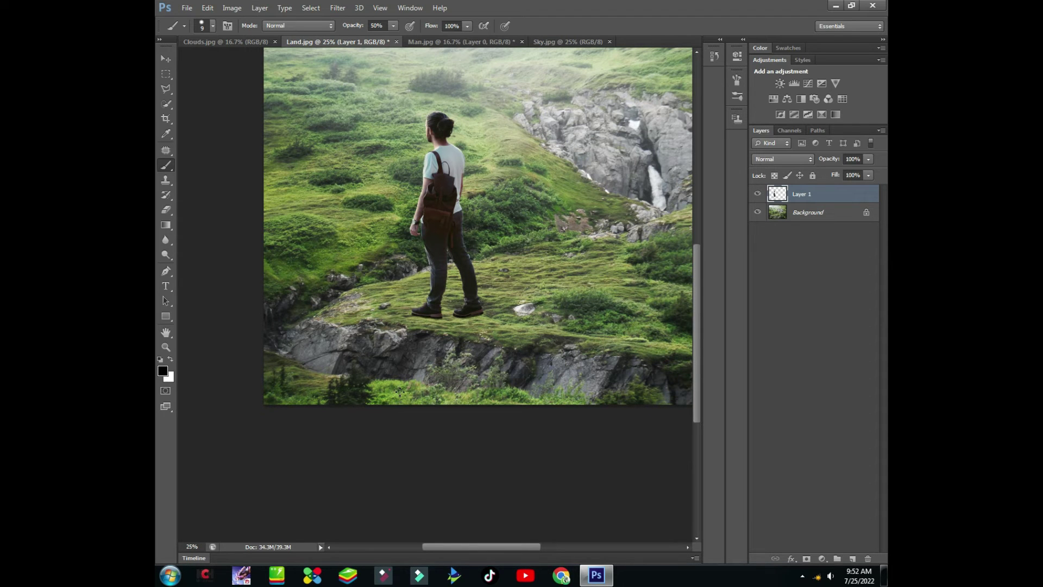
# Convert Background to Layer 0 and merge it with the man layer using Ctrl+E.
pyautogui.scroll(-1, 476, 335)
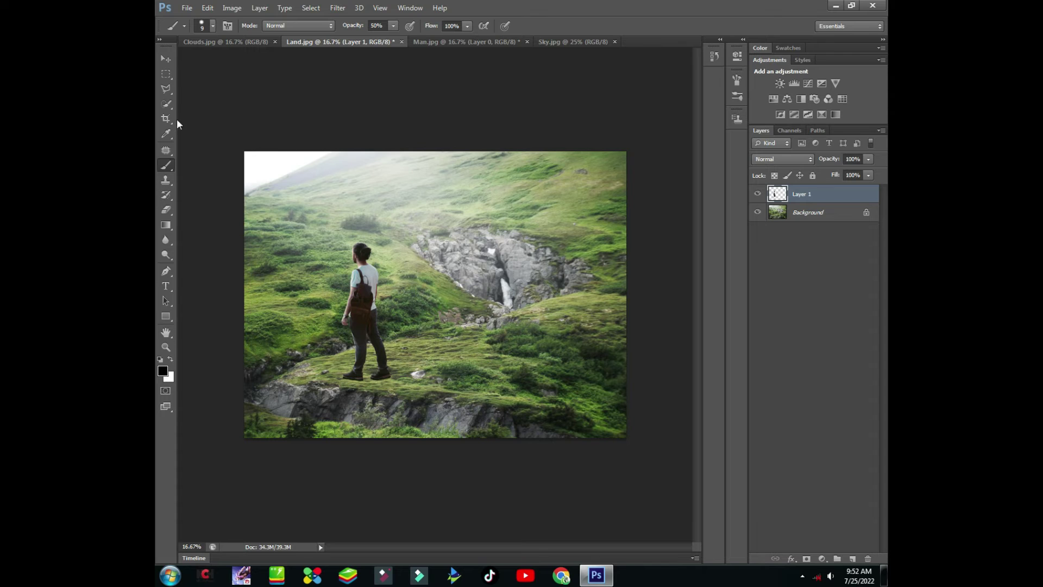
pyautogui.click(171, 61)
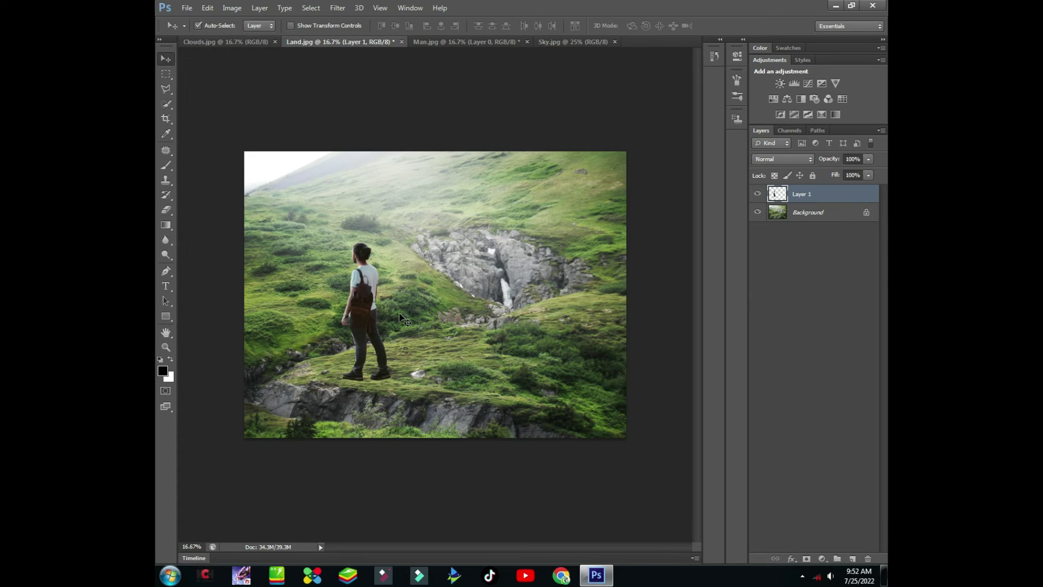
pyautogui.doubleClick(814, 212)
pyautogui.click(661, 135)
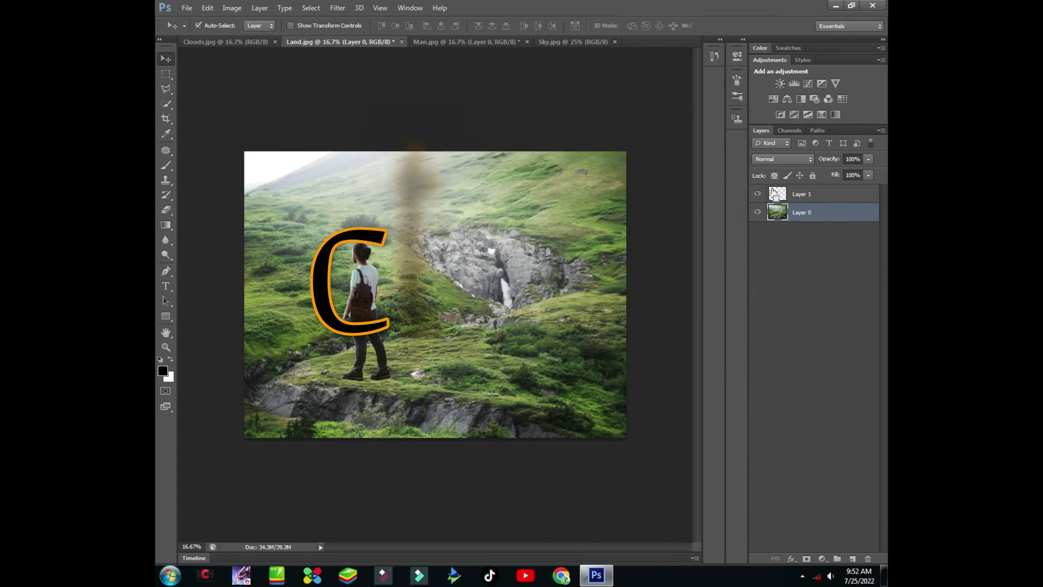
pyautogui.keyDown('shift'); pyautogui.click(810, 194); pyautogui.keyUp('shift')
pyautogui.hotkey('ctrl', 'e')
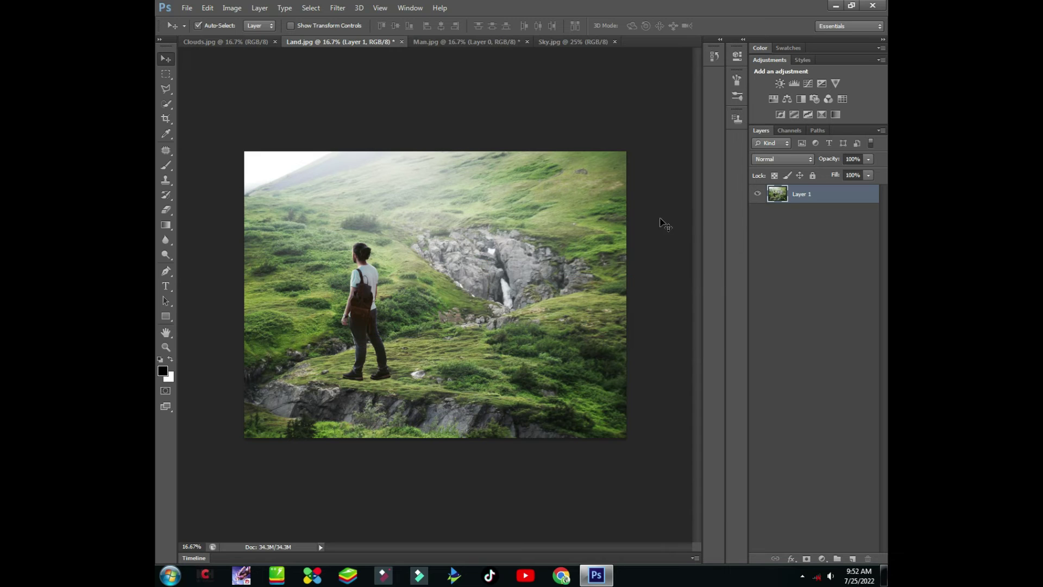
pyautogui.moveTo(485, 254); pyautogui.dragTo(487, 253)
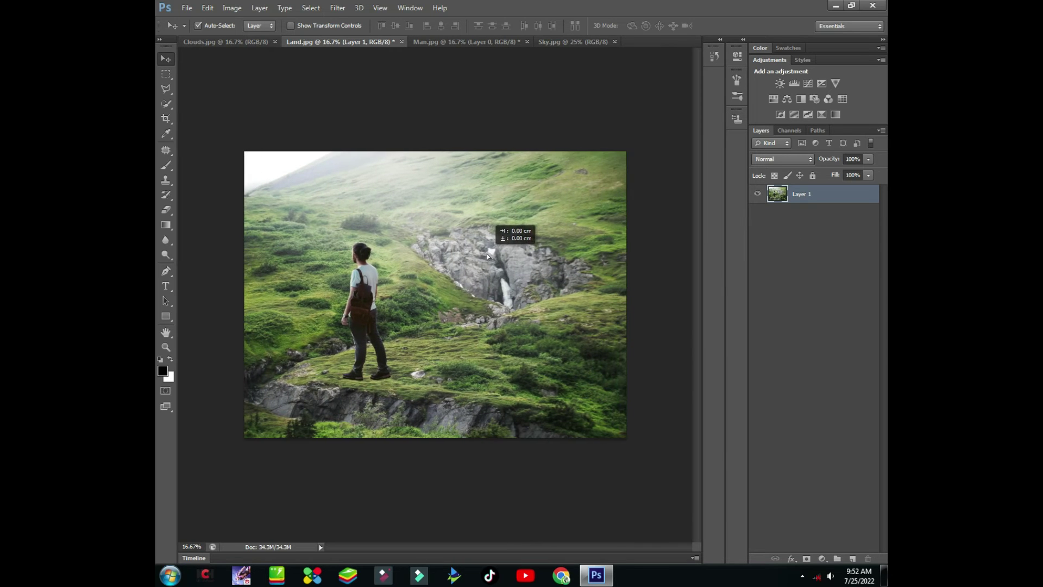
pyautogui.click(187, 8)
pyautogui.moveTo(197, 222)
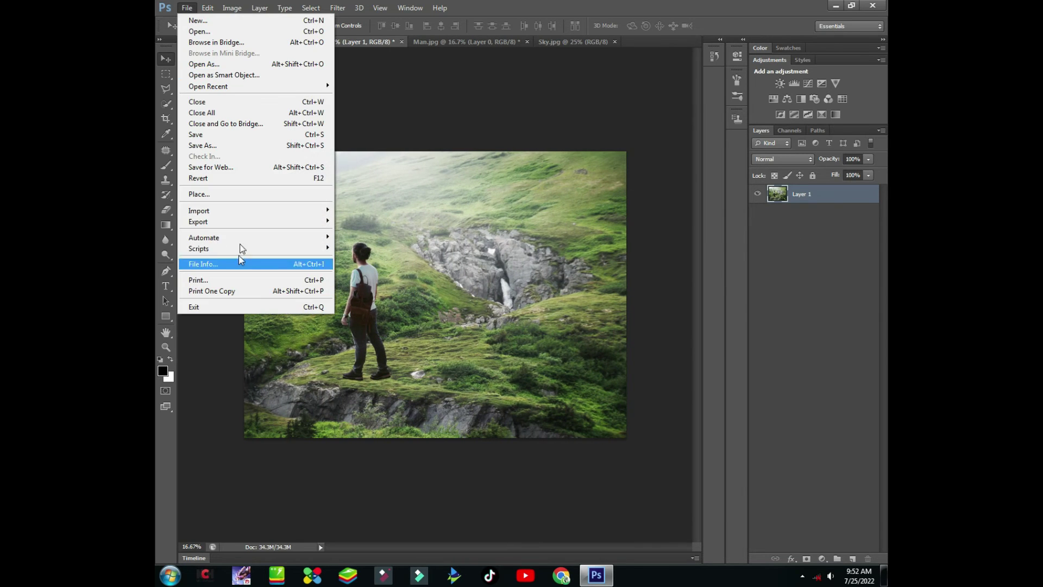
pyautogui.click(376, 245)
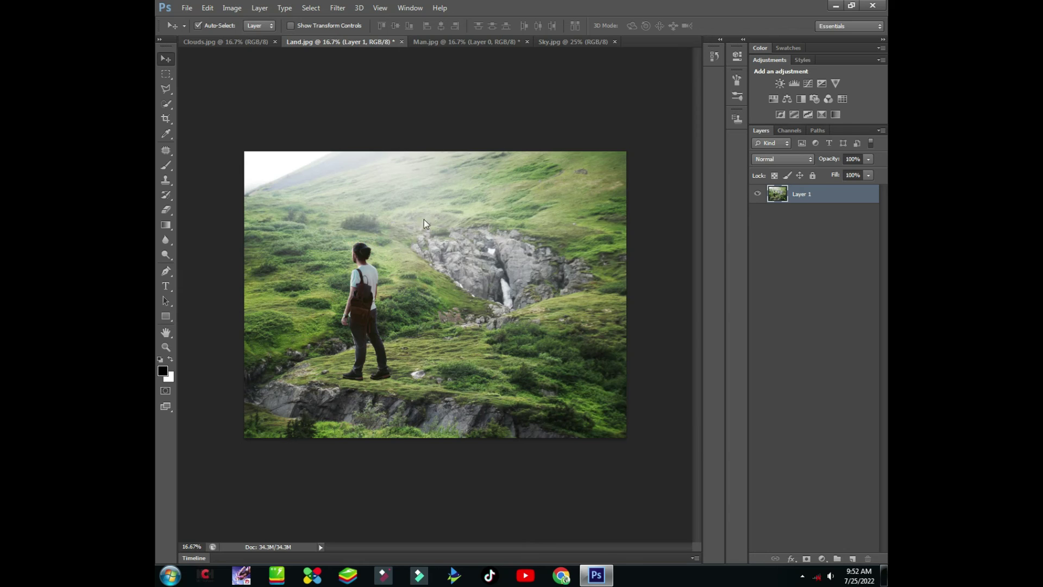